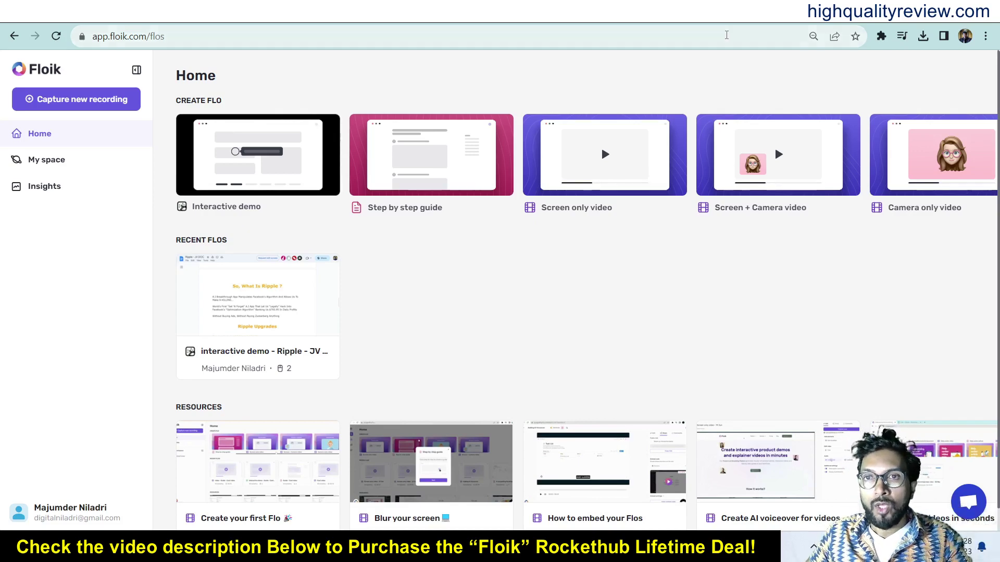
- Switch to the RocketHub Floik deal page and bring the License Tier 1–3 pricing plans into view
key("ctrl+Tab")
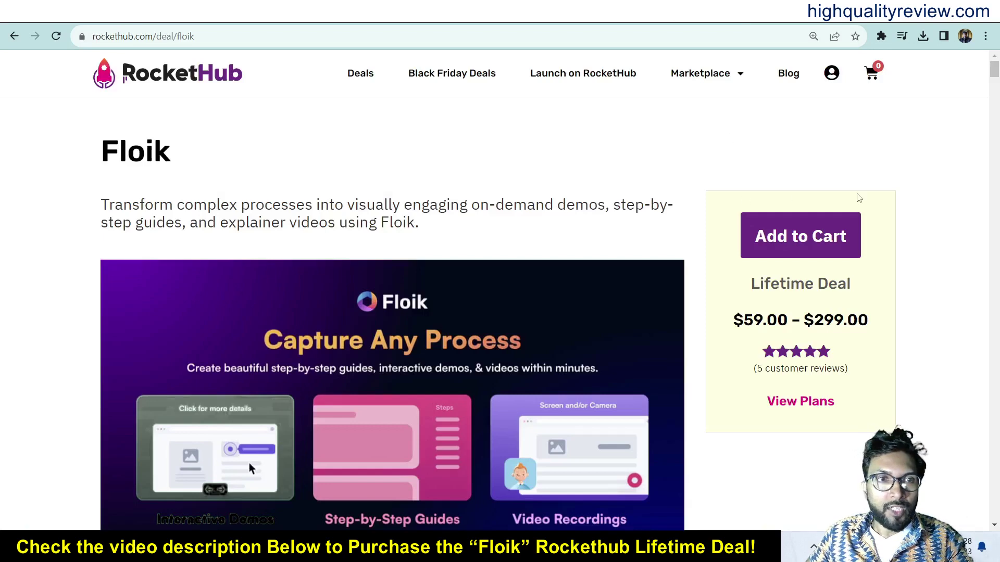
scroll(633, 374, "down", 7)
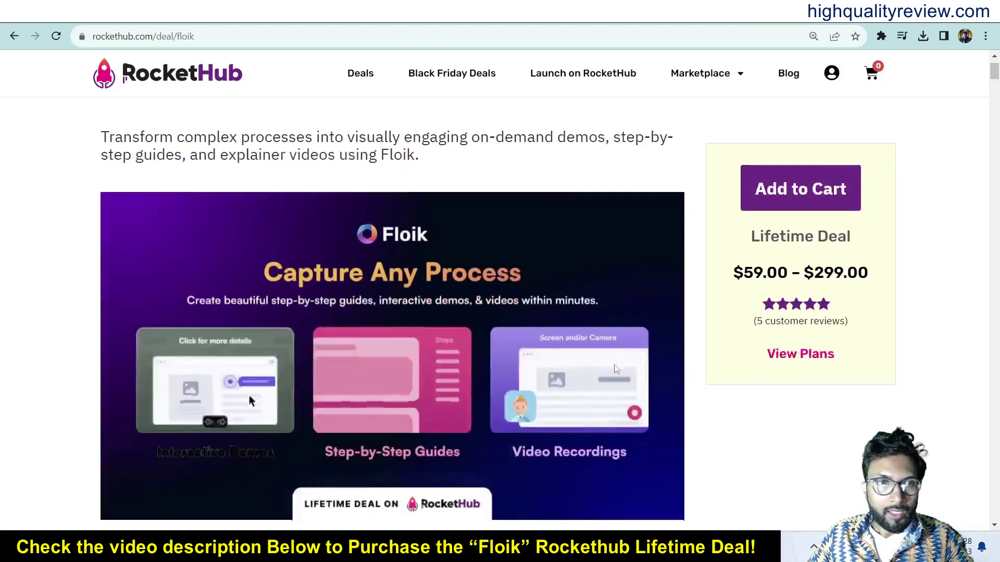
scroll(604, 375, "down", 7)
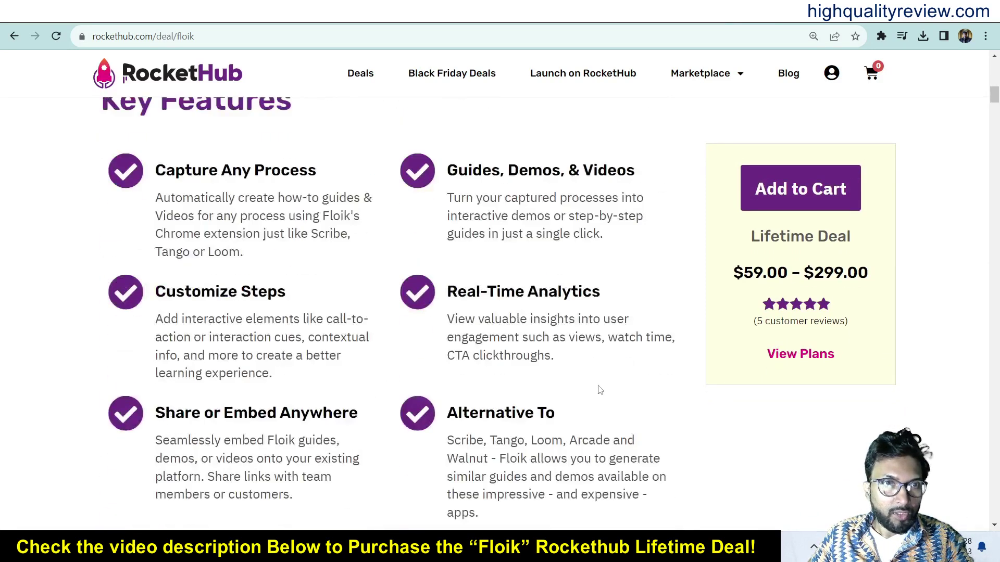
scroll(524, 384, "up", 1)
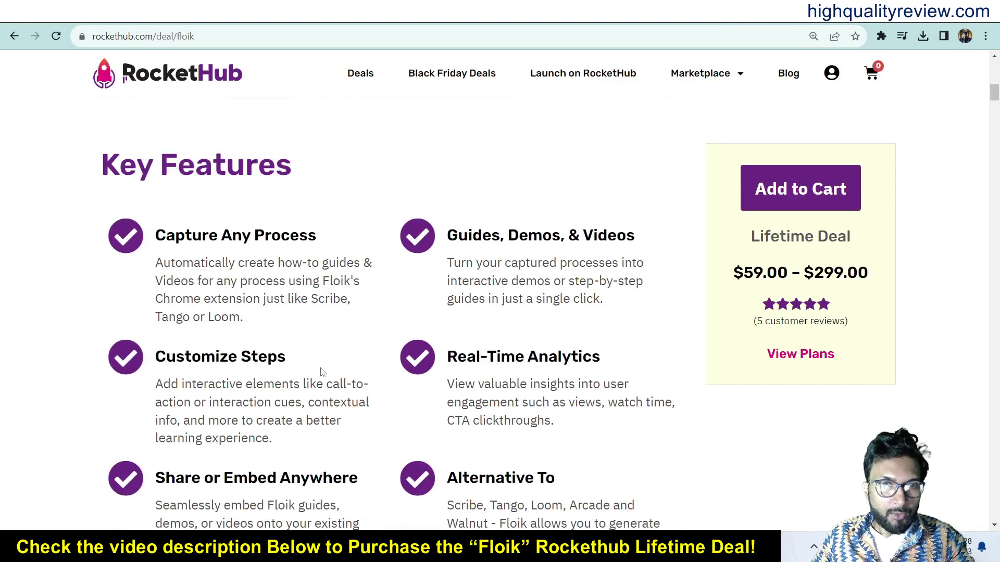
scroll(604, 364, "down", 1)
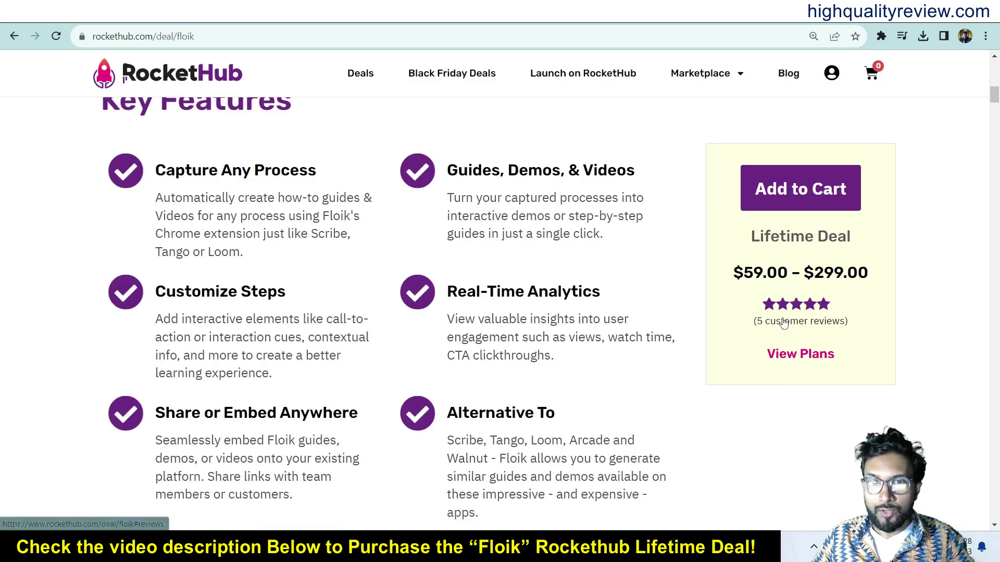
left_click(785, 359)
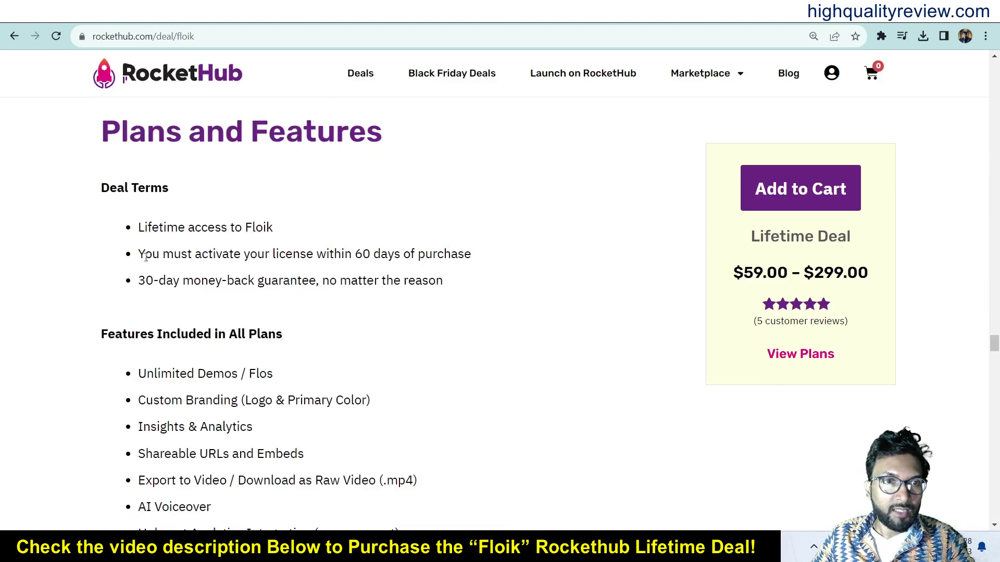
scroll(477, 390, "down", 7)
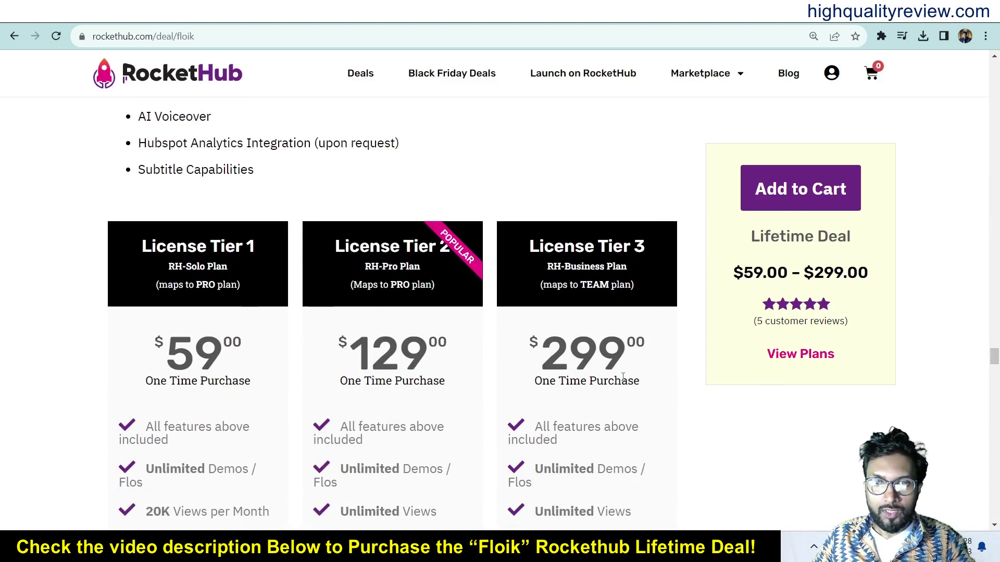
scroll(561, 377, "down", 3)
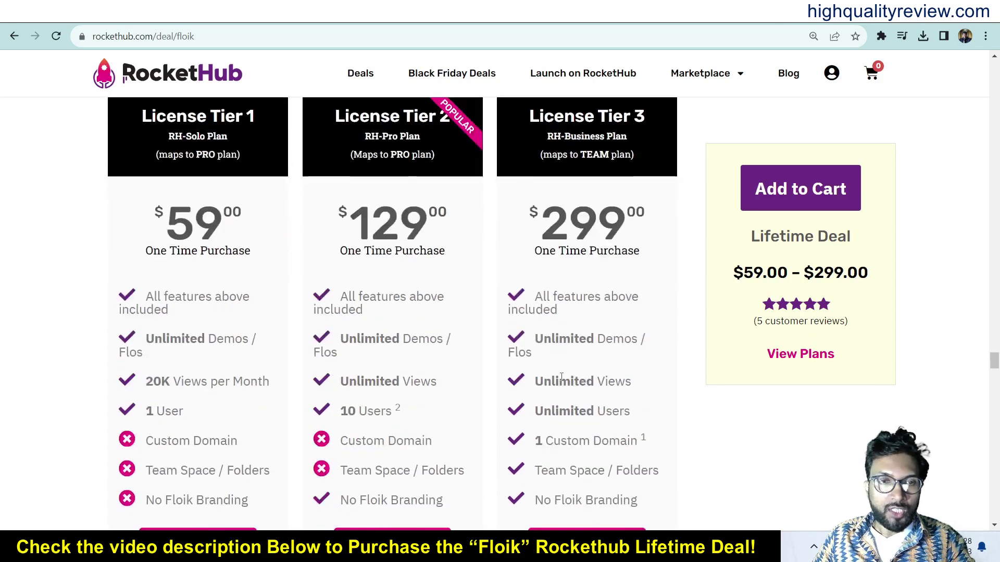
scroll(562, 378, "up", 2)
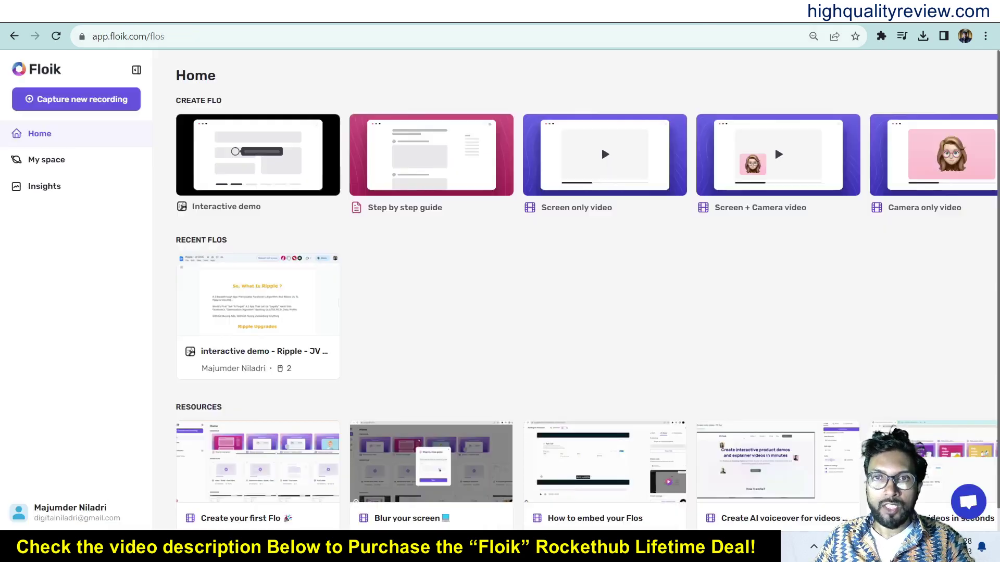
- Return to the Floik Home page and look over each of its five Create Flo options
left_click(703, 13)
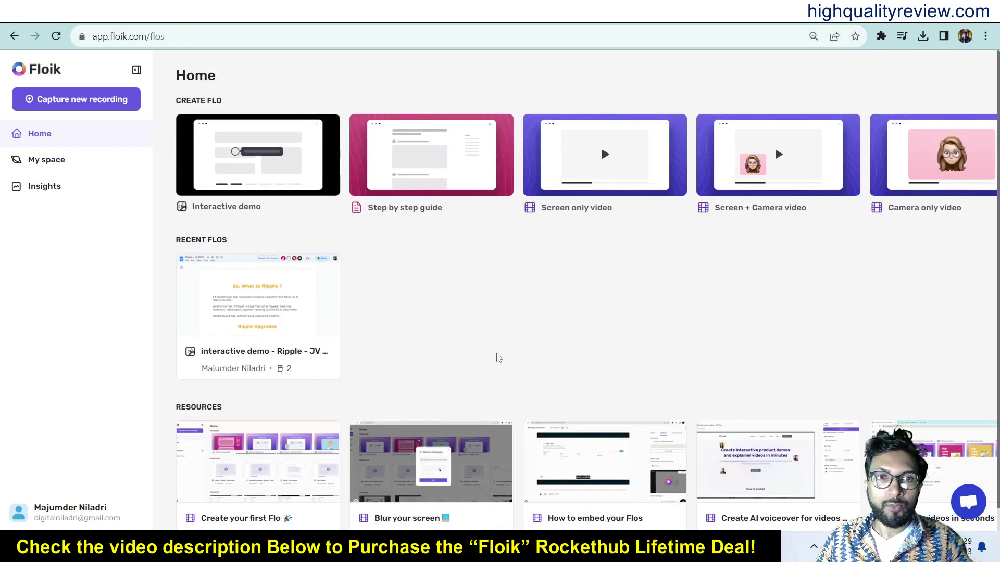
mouse_move(223, 173)
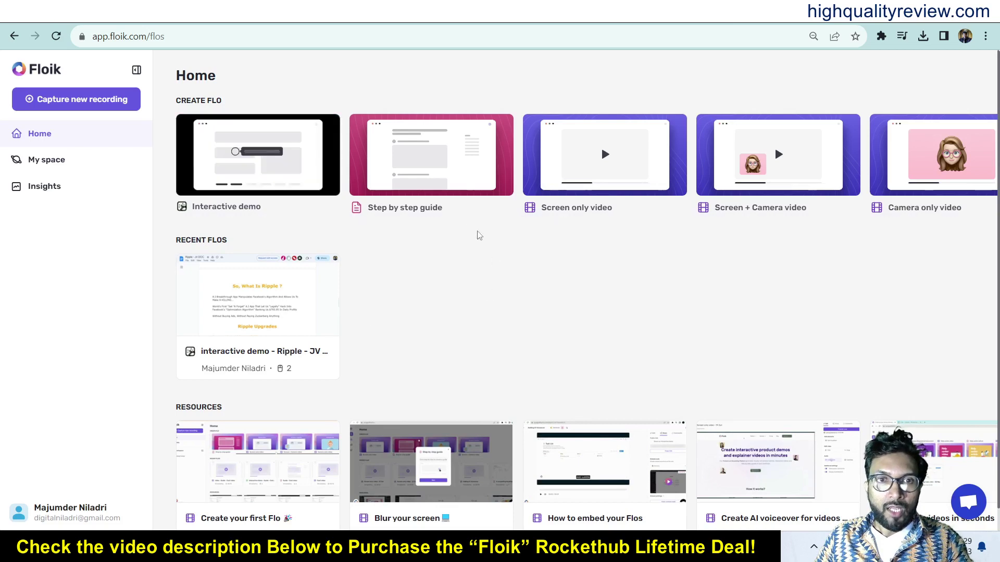
mouse_move(441, 180)
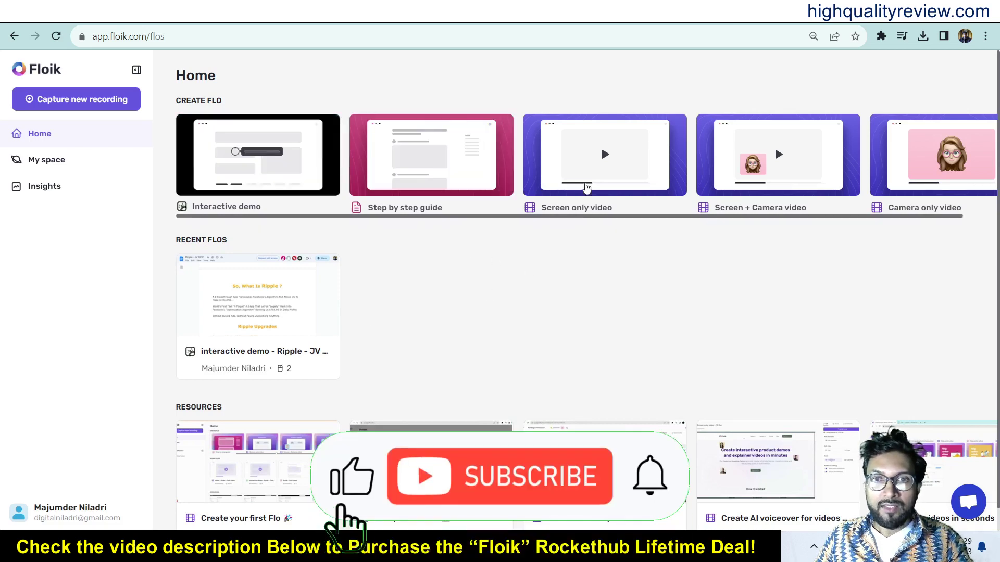
mouse_move(591, 182)
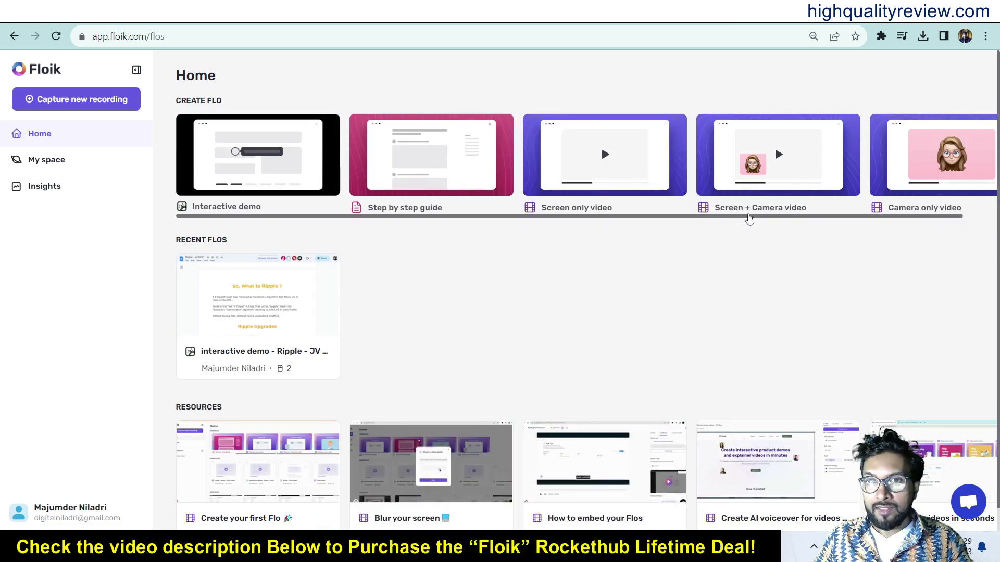
mouse_move(750, 200)
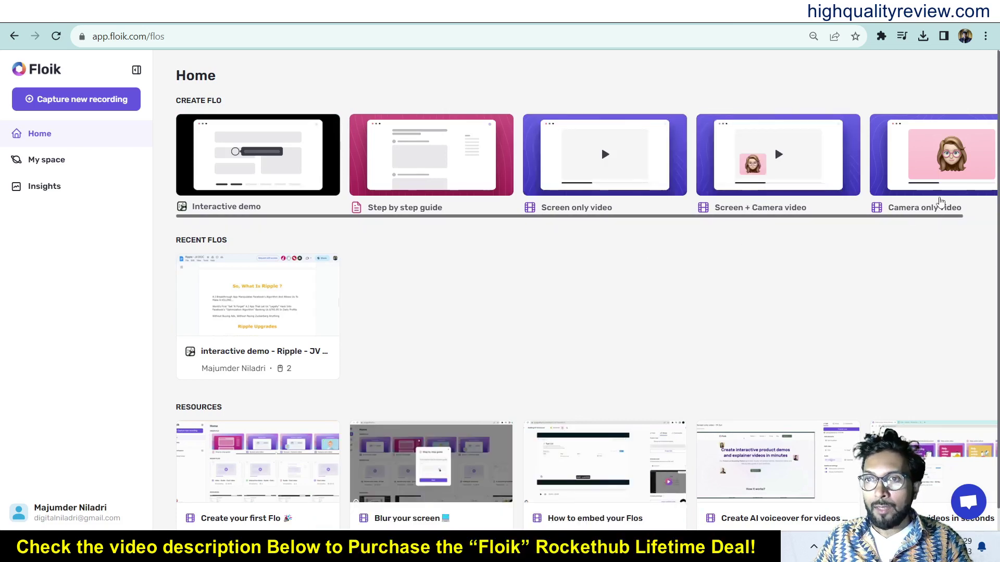
mouse_move(946, 173)
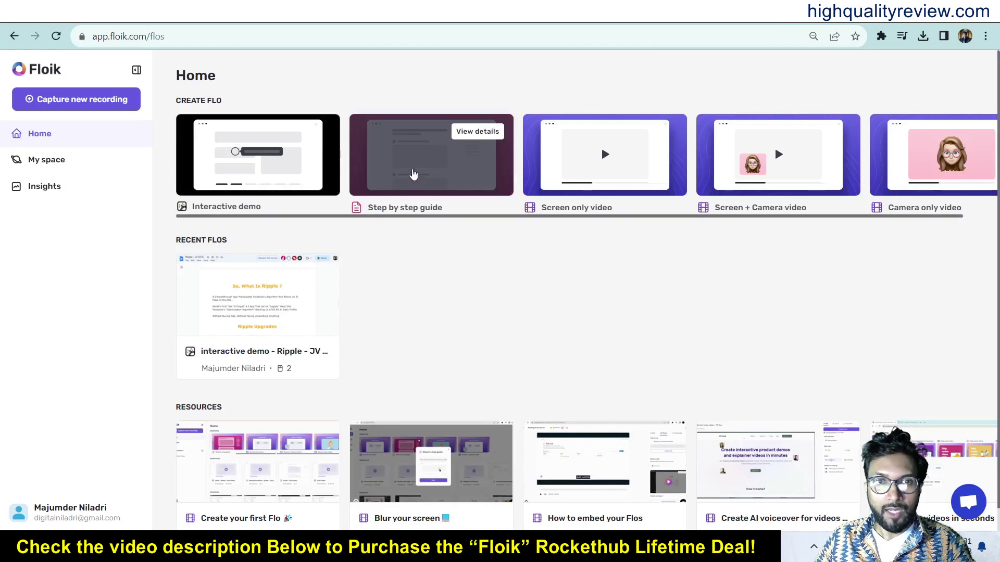
- Start a new Step by step guide and share the browser window from the Window list
left_click(413, 173)
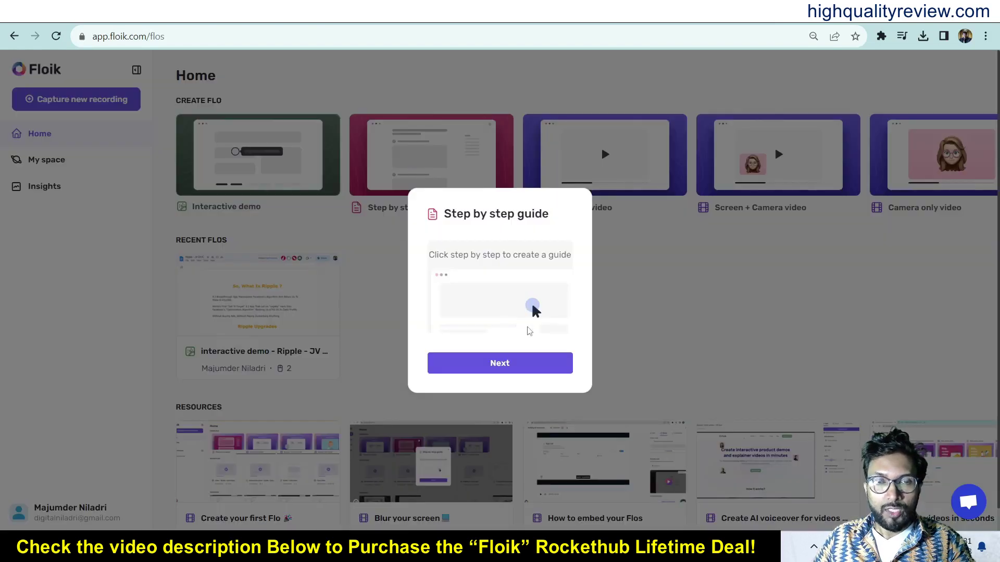
left_click(500, 364)
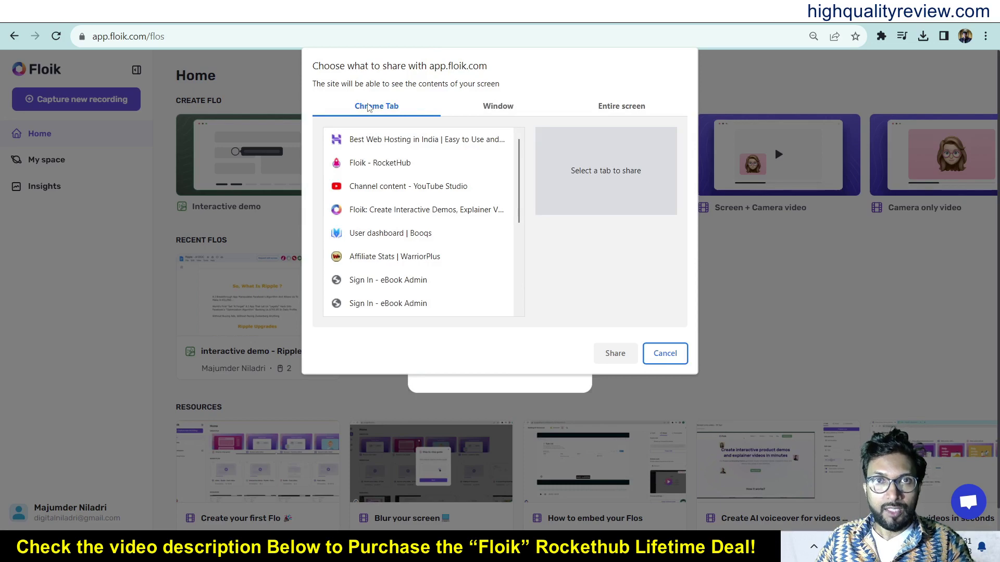
left_click(499, 108)
left_click(620, 107)
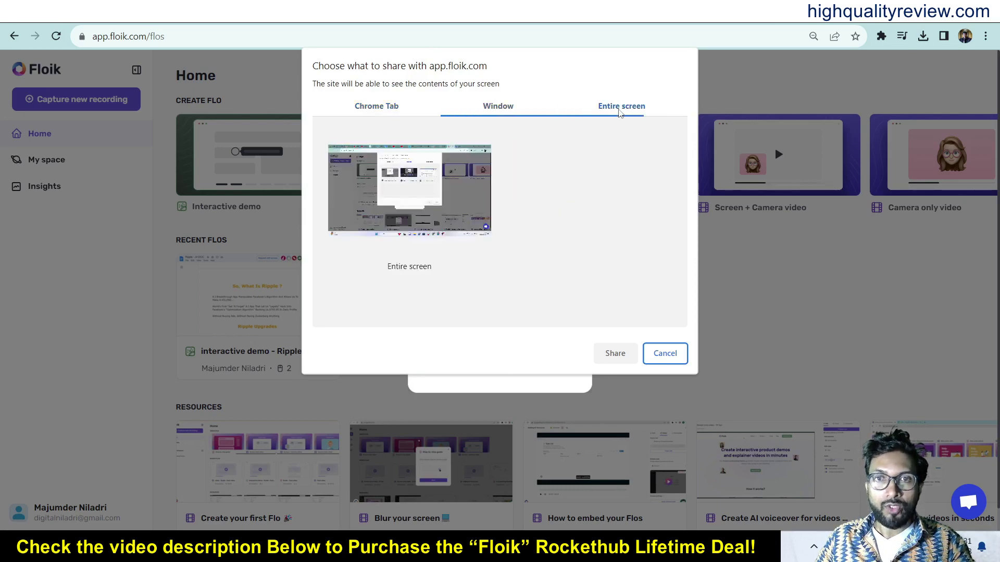
left_click(496, 107)
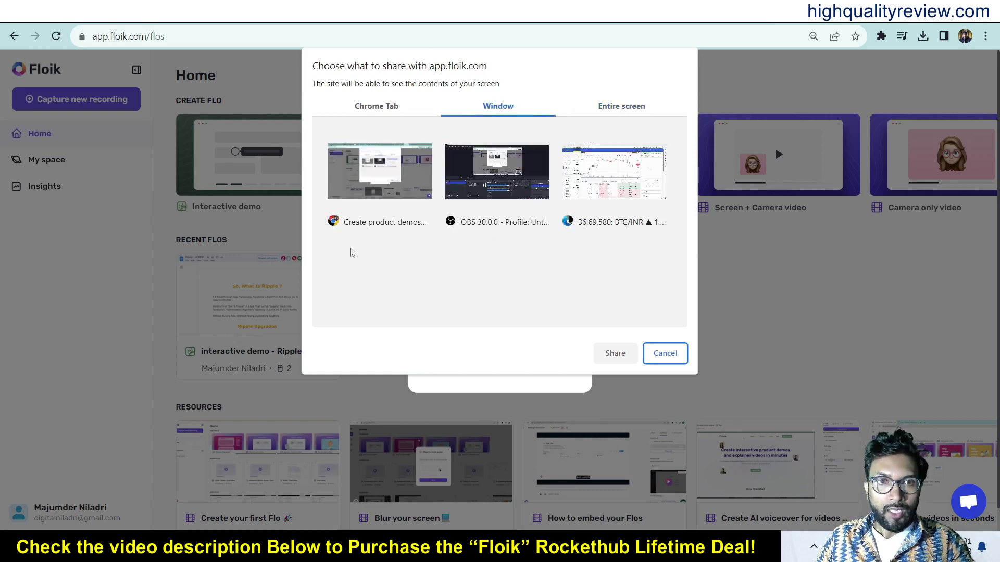
left_click(387, 182)
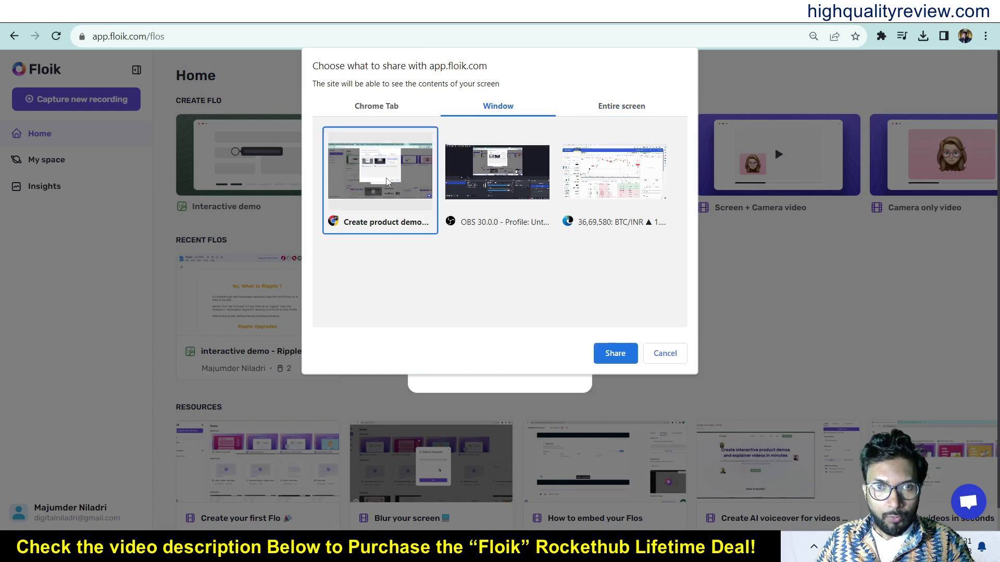
left_click(613, 354)
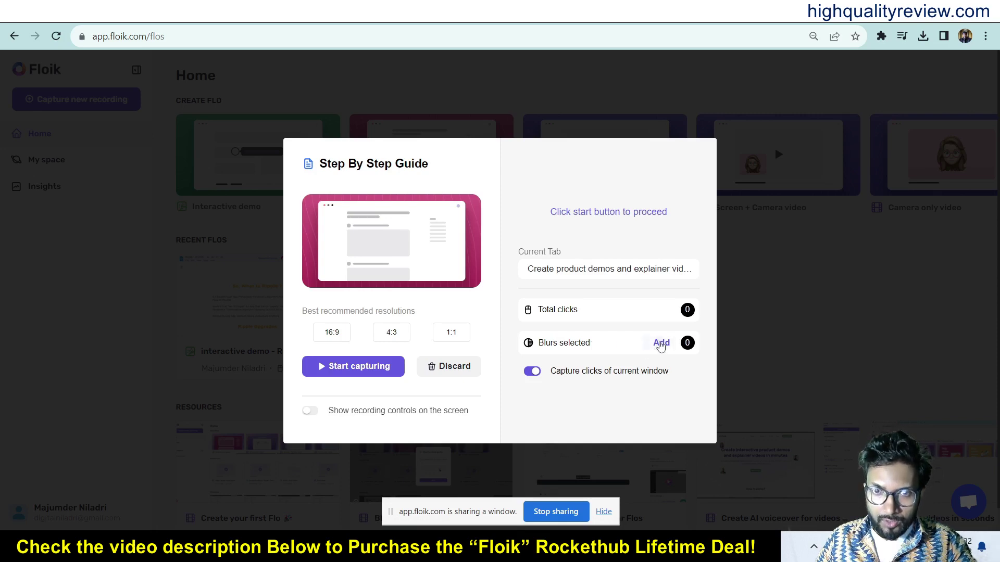
- Blur the 'Up to 75% off Web Hosting' tagline on the Hostinger page and finish blurring
left_click(660, 344)
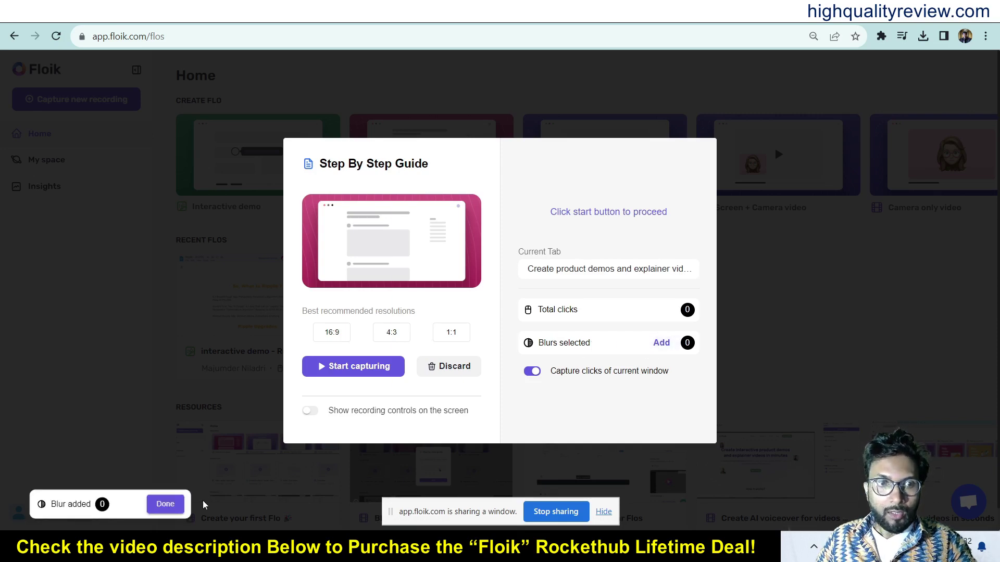
left_click(729, 10)
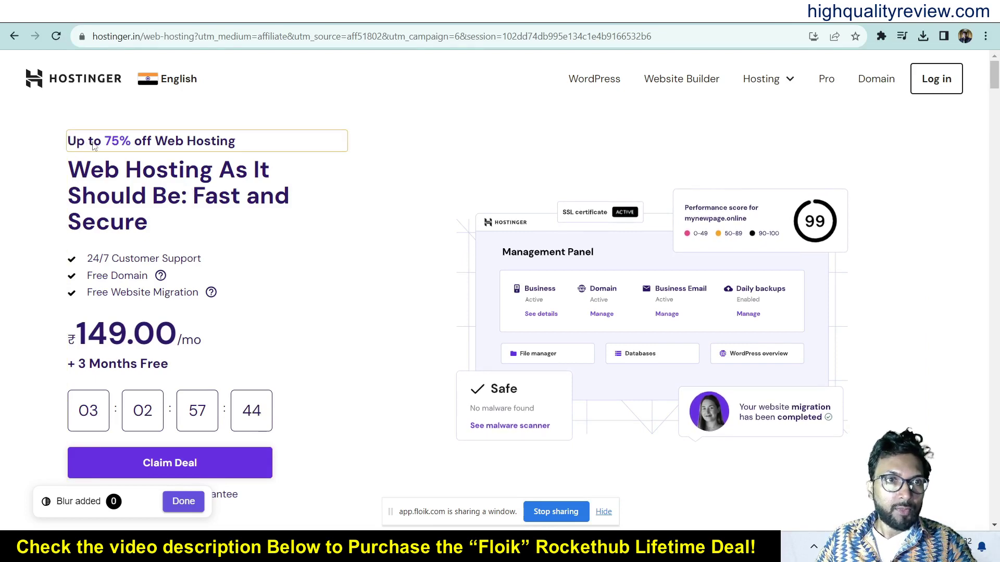
left_click(279, 149)
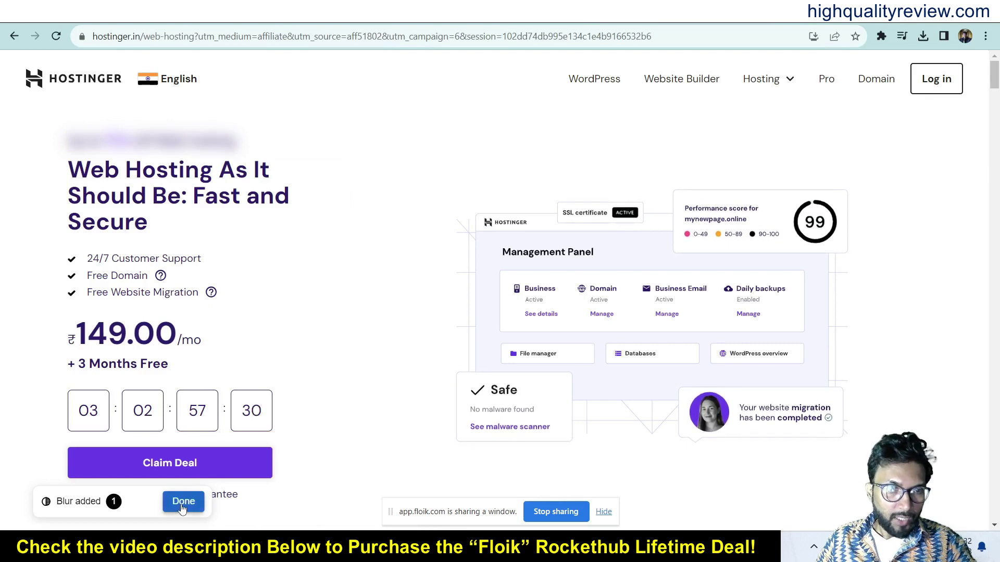
left_click(182, 506)
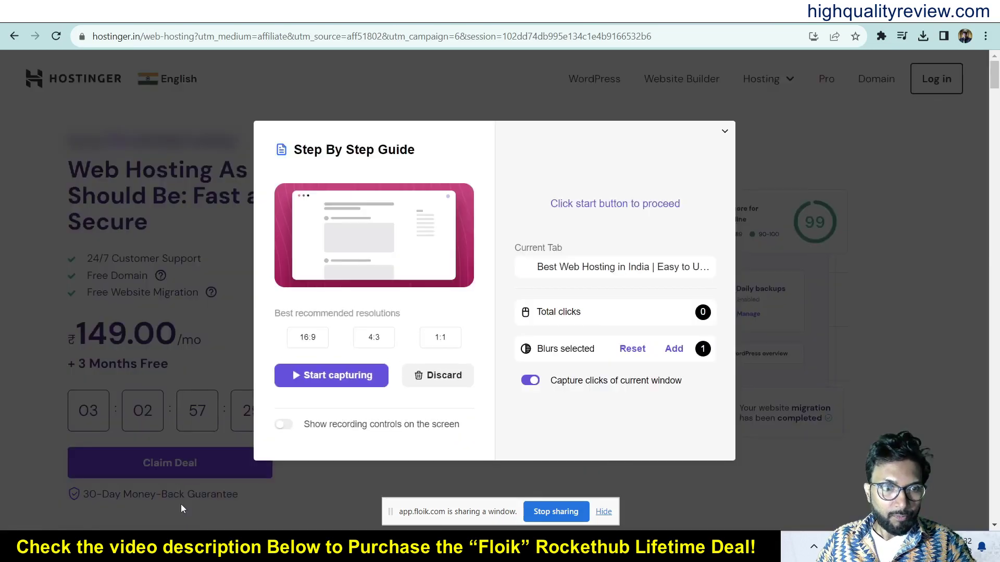
- Pick the recommended 16:9 resolution in the Step By Step Guide setup
left_click(307, 339)
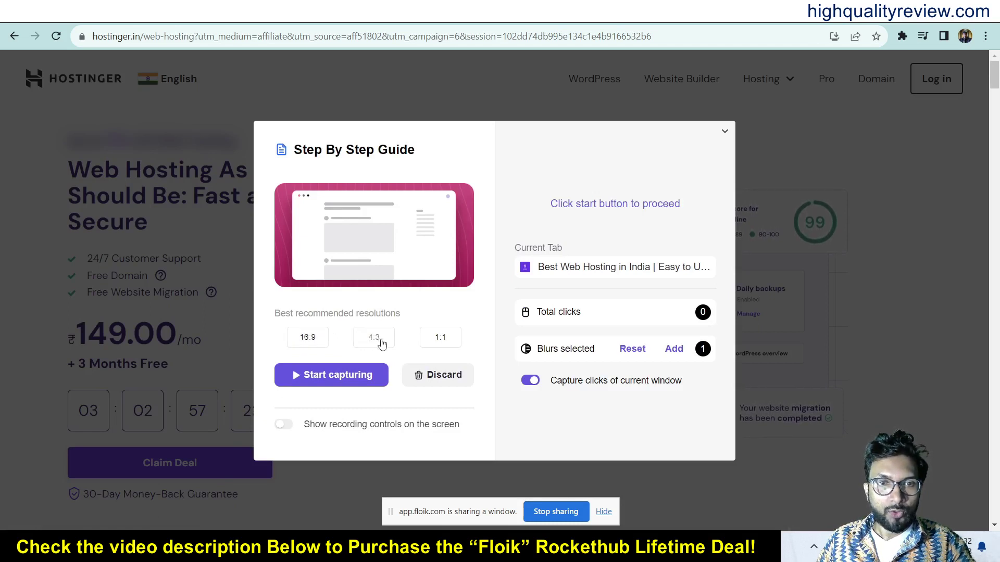
left_click(442, 339)
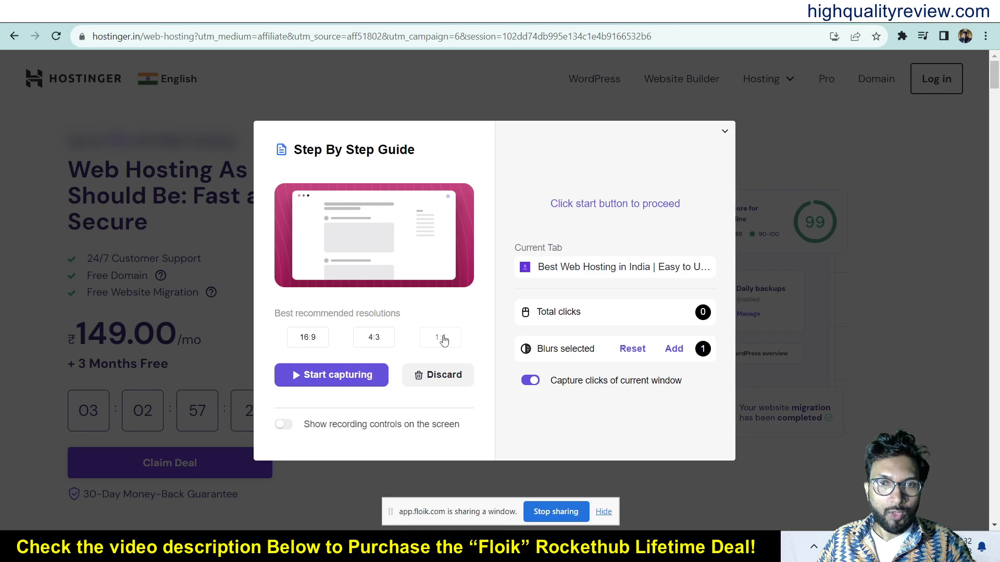
left_click(307, 338)
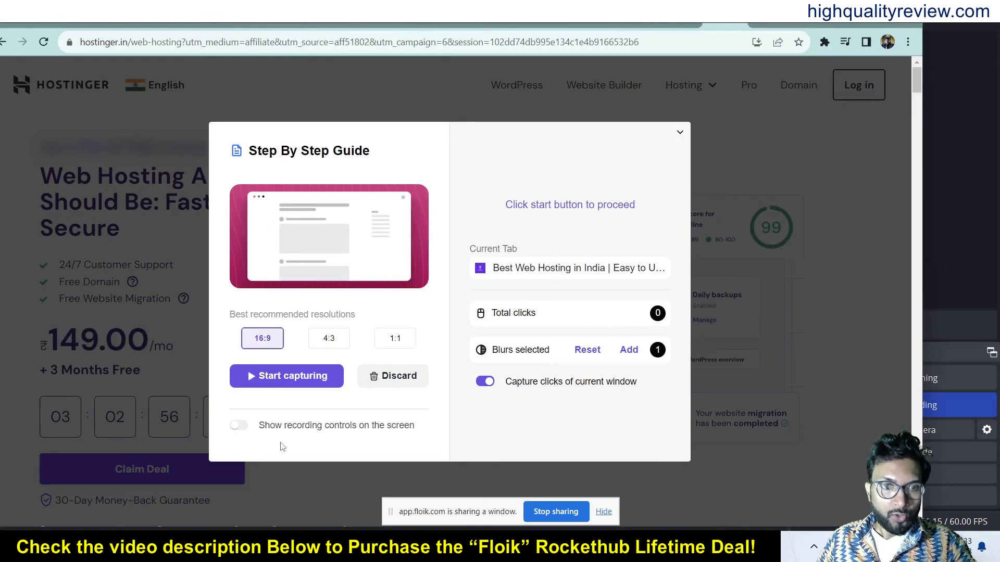
- Start capturing, then add Hostinger's ₹269.00/mo Business plan to the cart via Claim Deal
left_click(280, 380)
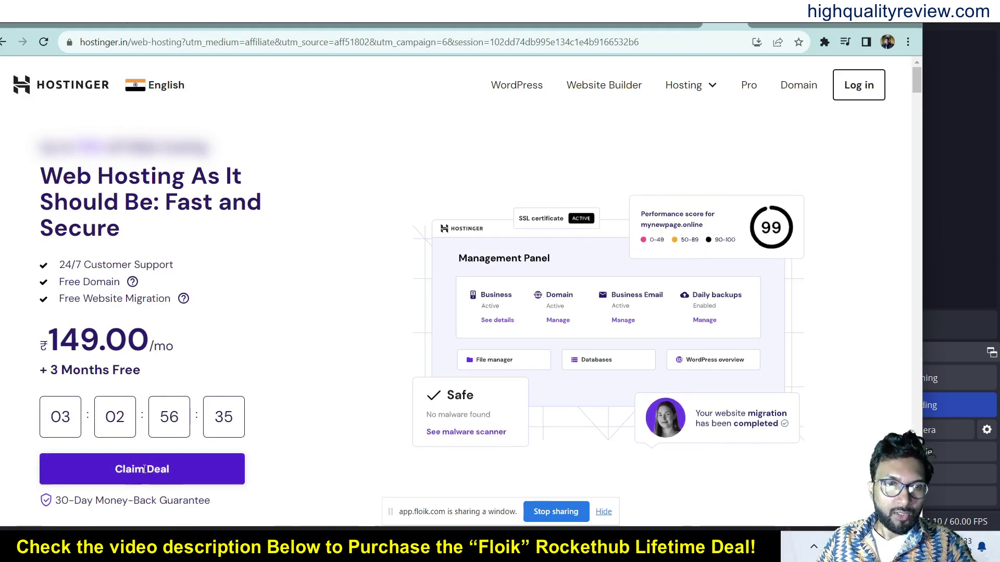
left_click(144, 471)
scroll(887, 266, "down", 1)
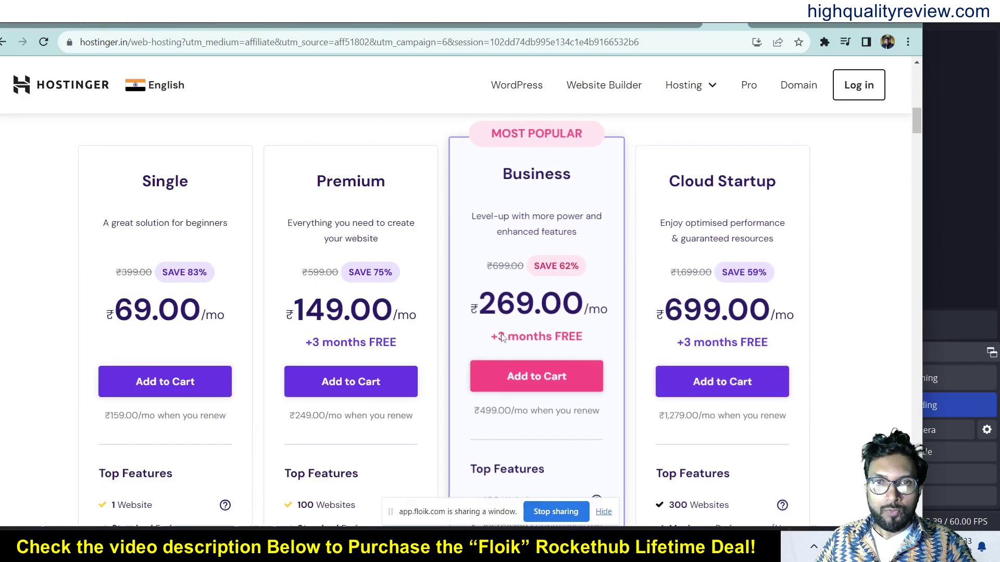
left_click(528, 385)
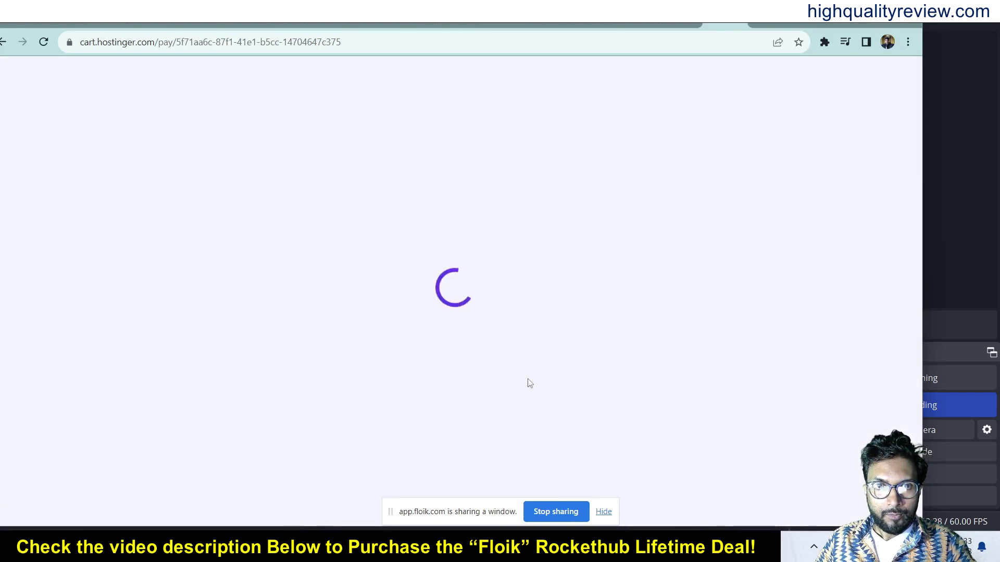
- Select the 24-month period and apply coupon NATION, bringing the total to ₹7,874.94
scroll(526, 384, "down", 6)
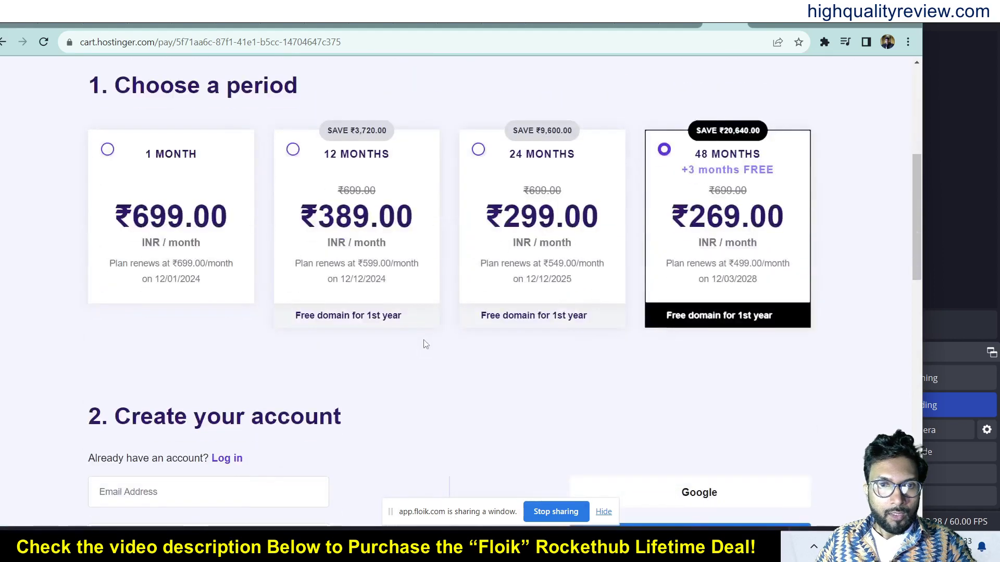
left_click(478, 150)
scroll(458, 371, "down", 12)
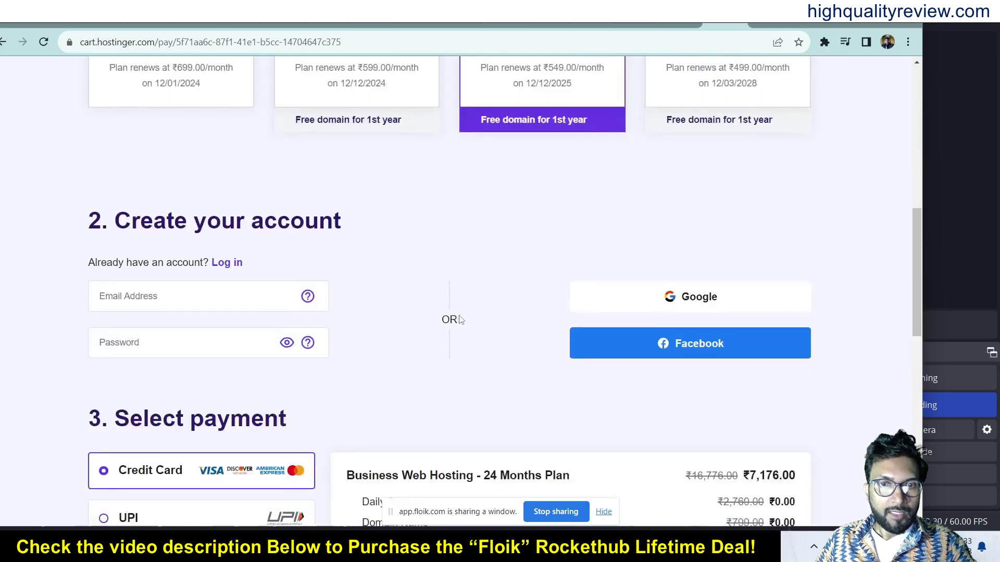
scroll(458, 317, "down", 4)
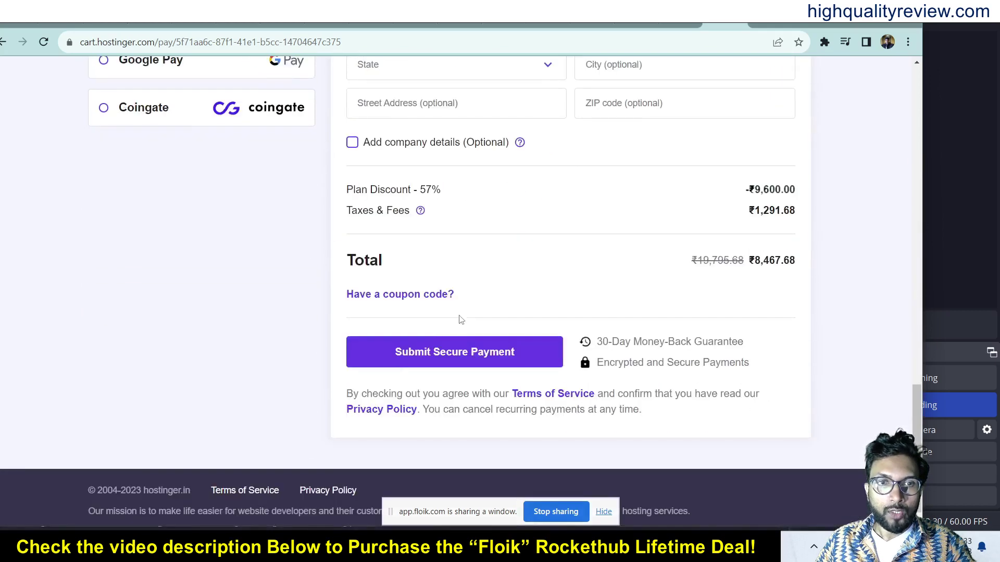
left_click(398, 301)
left_click(391, 338)
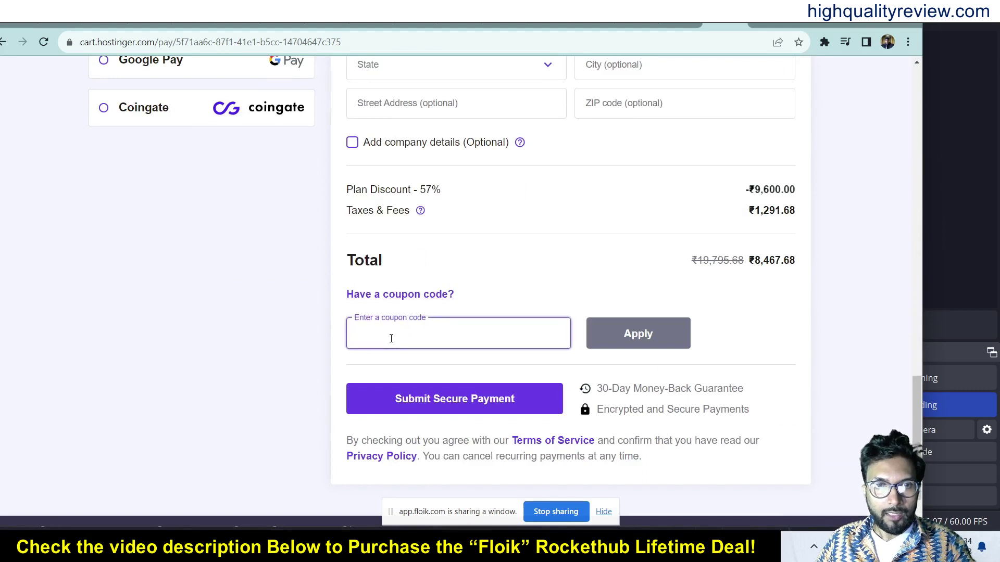
type("NATION")
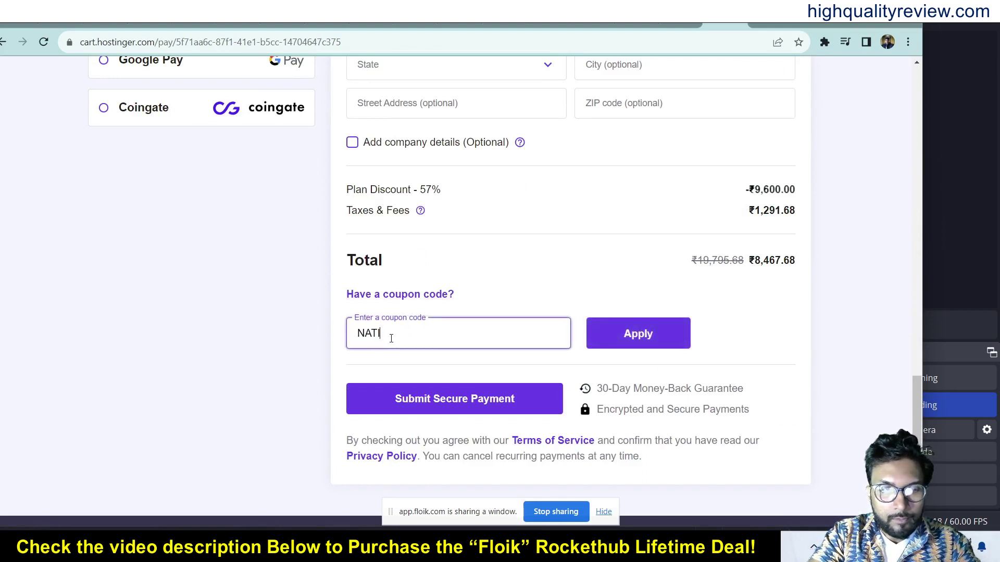
left_click(648, 335)
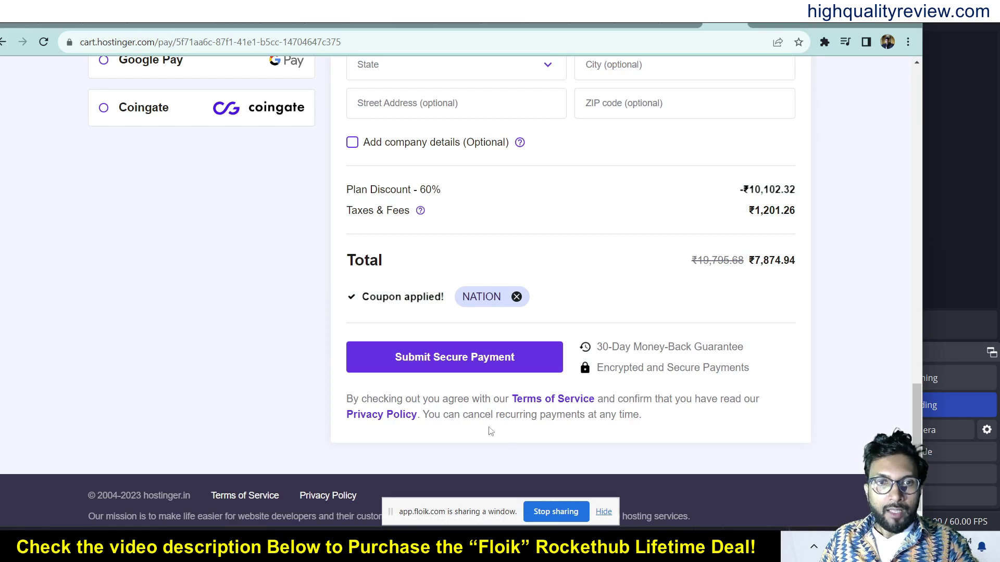
- Try submitting the secure payment, select the account password field, then stop sharing to end capture
left_click(451, 364)
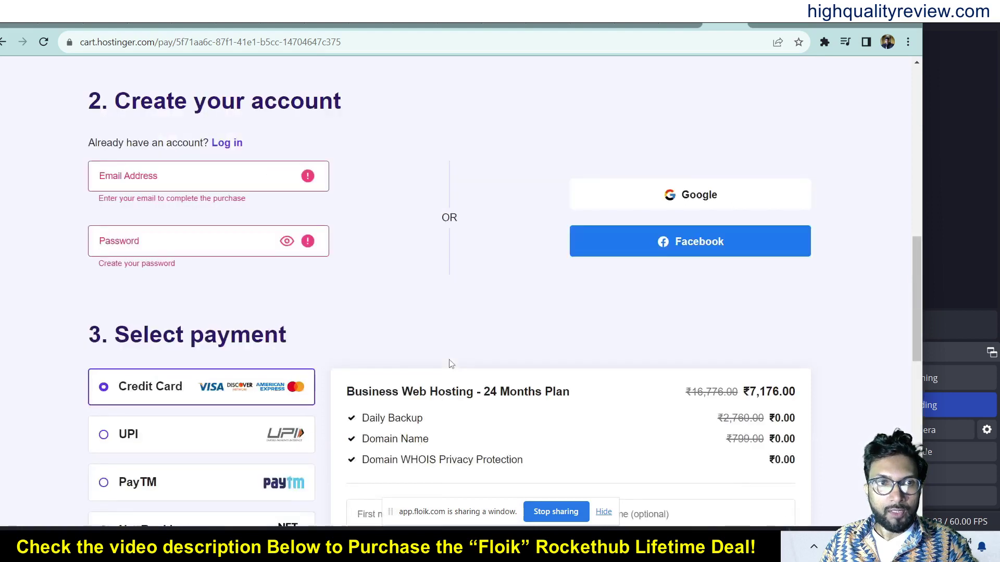
left_click(135, 245)
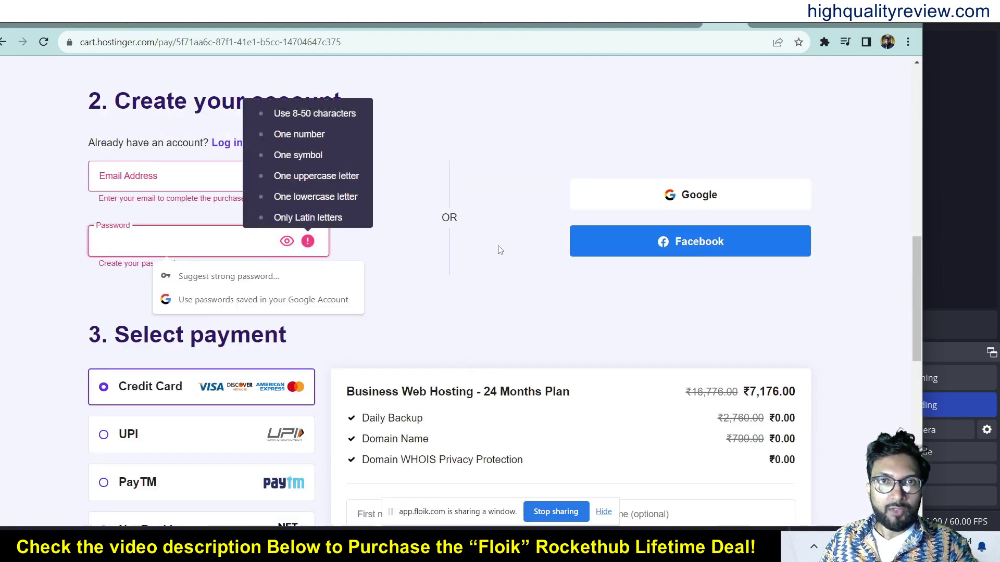
left_click(555, 512)
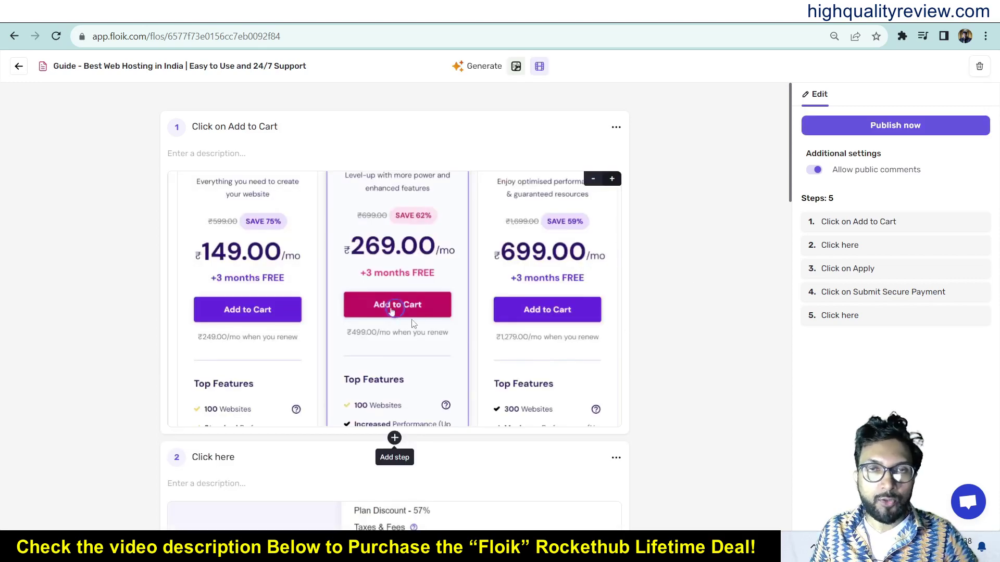
- Scroll through steps 1–5 of the generated guide, ending at the 'Create your account' screenshot
scroll(665, 351, "down", 6)
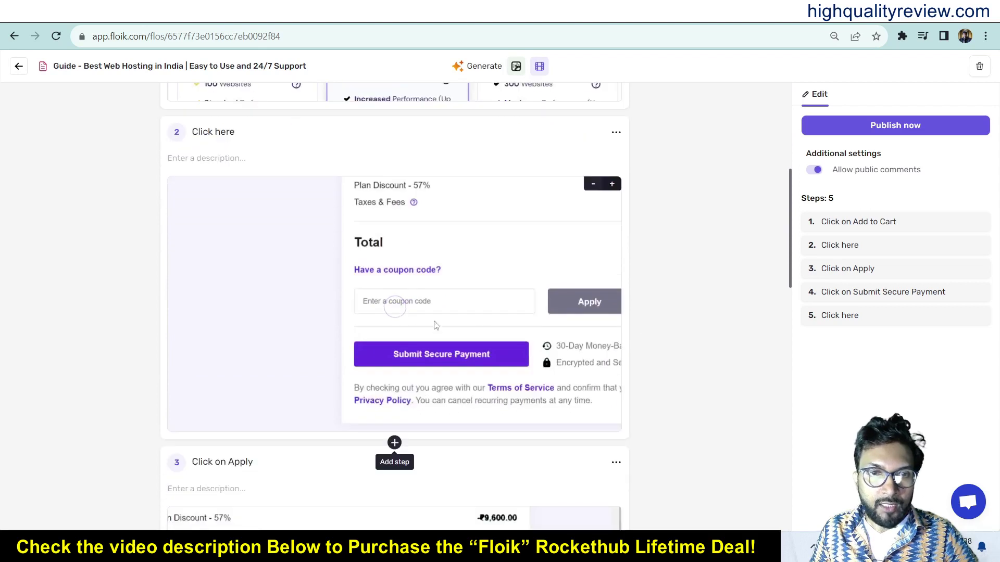
scroll(408, 310, "down", 5)
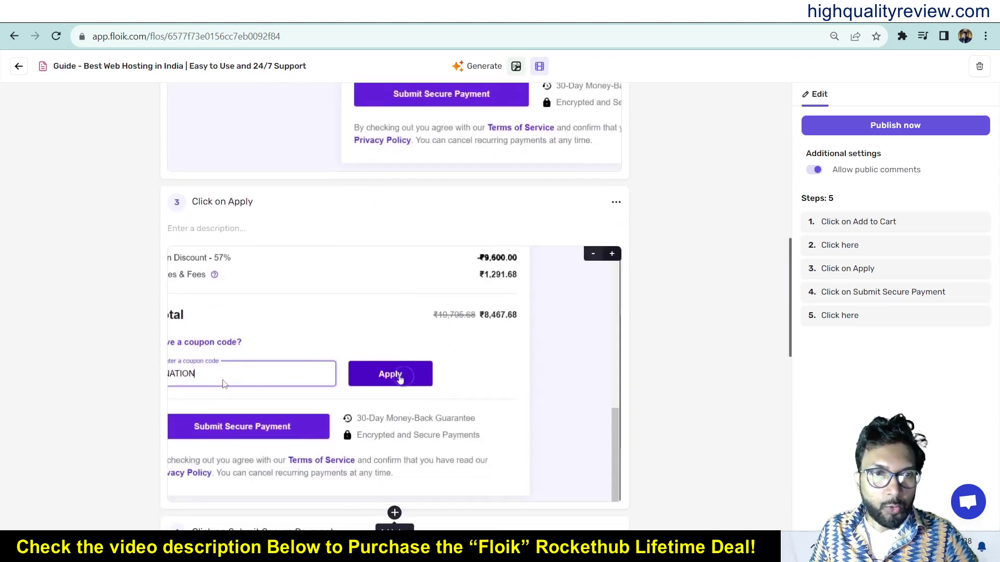
scroll(592, 375, "down", 7)
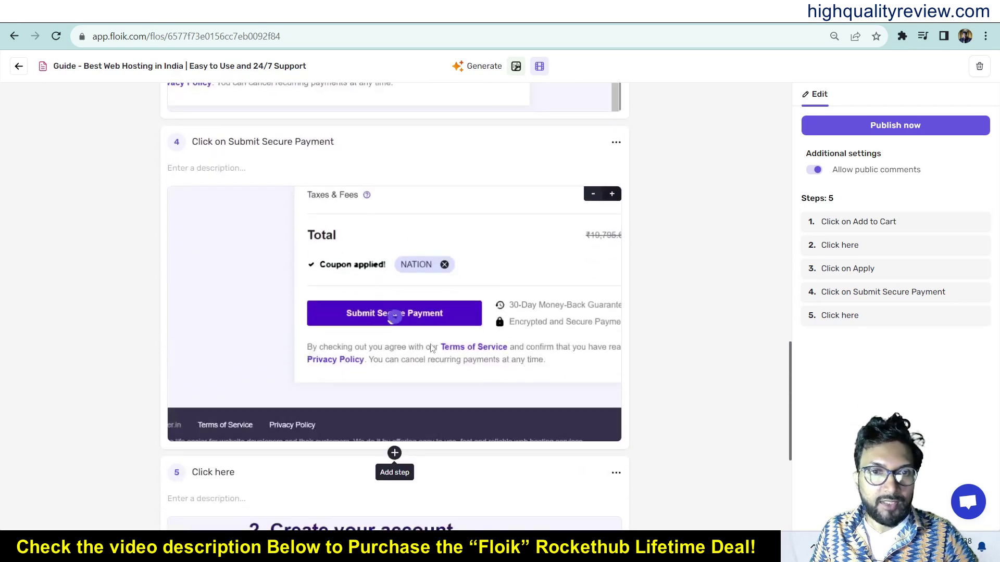
scroll(676, 378, "down", 3)
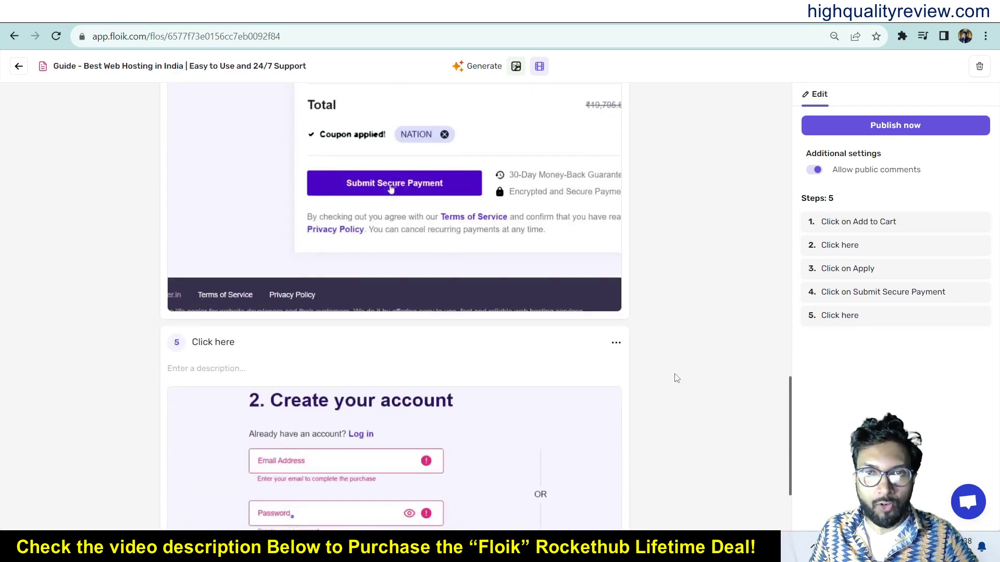